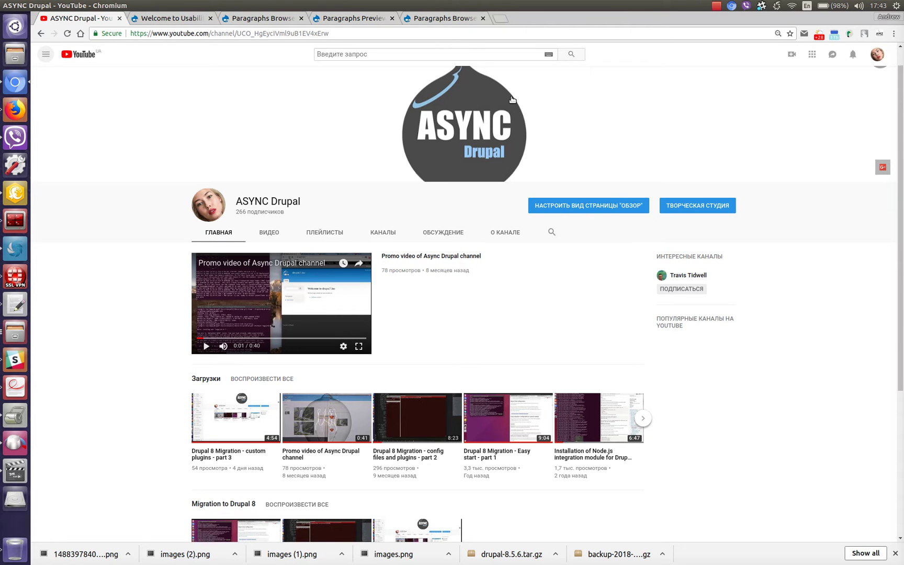
On the Usability Drupal site, start a new Basic page from Content > Add content
left_click(152, 19)
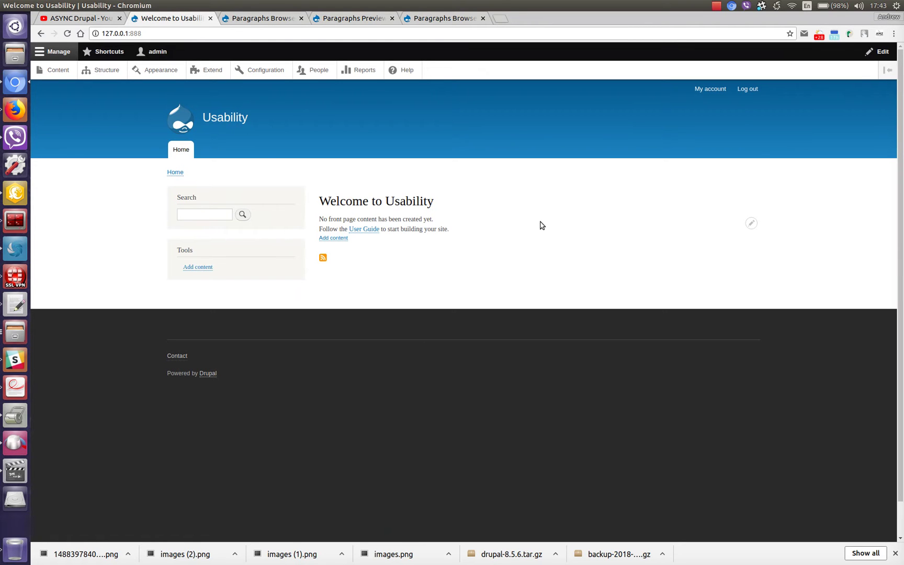
left_click(57, 71)
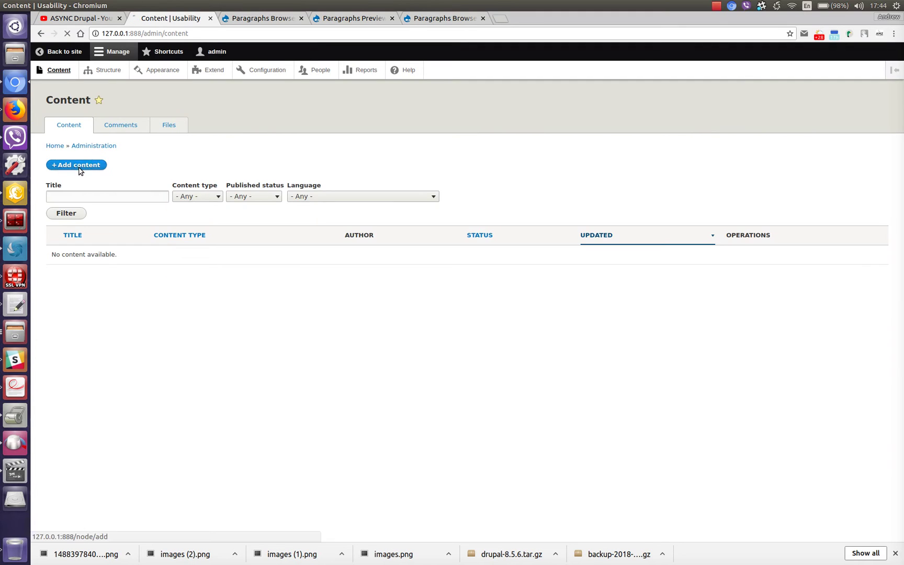
left_click(78, 166)
left_click(79, 176)
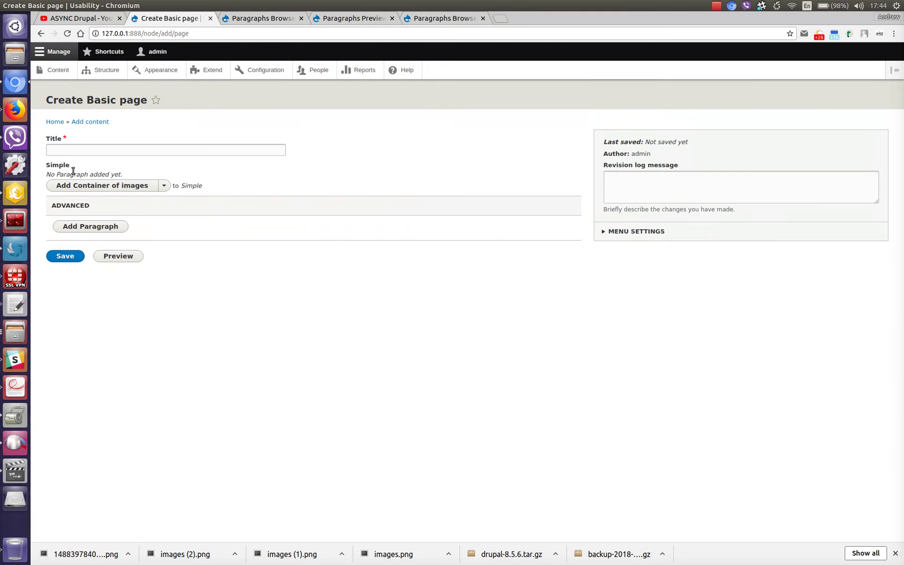
Add a Text small paragraph to the Simple field, then remove it and confirm
left_click_drag(71, 165, 46, 164)
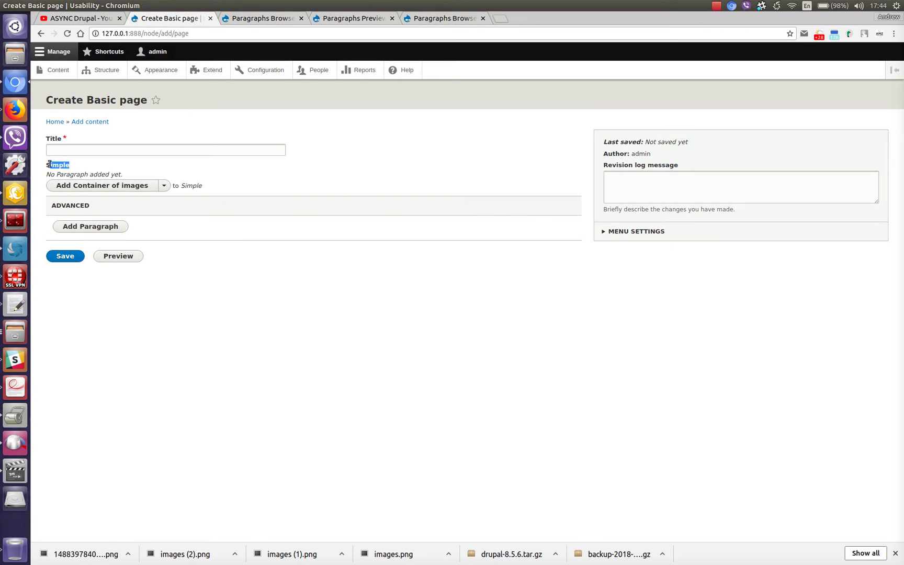
left_click(179, 173)
left_click(165, 187)
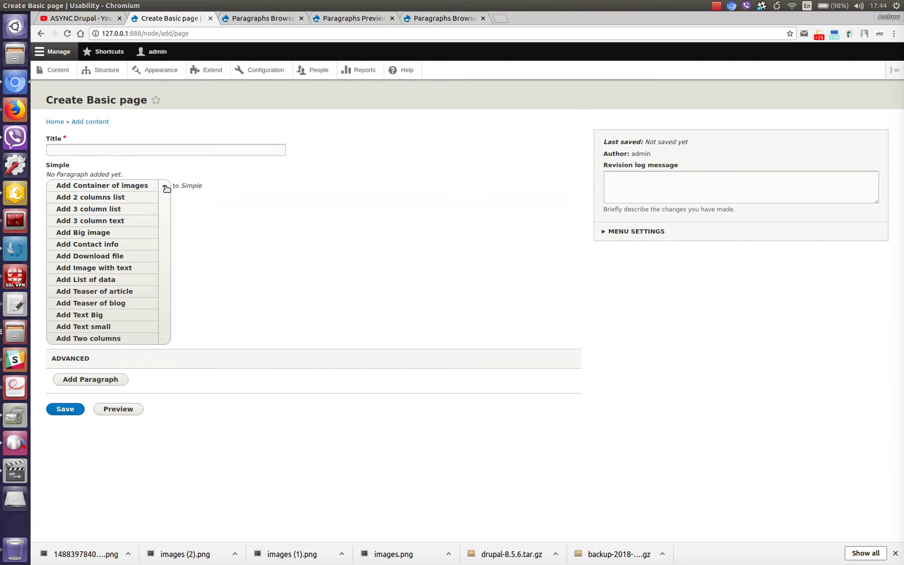
left_click(121, 327)
left_click(534, 200)
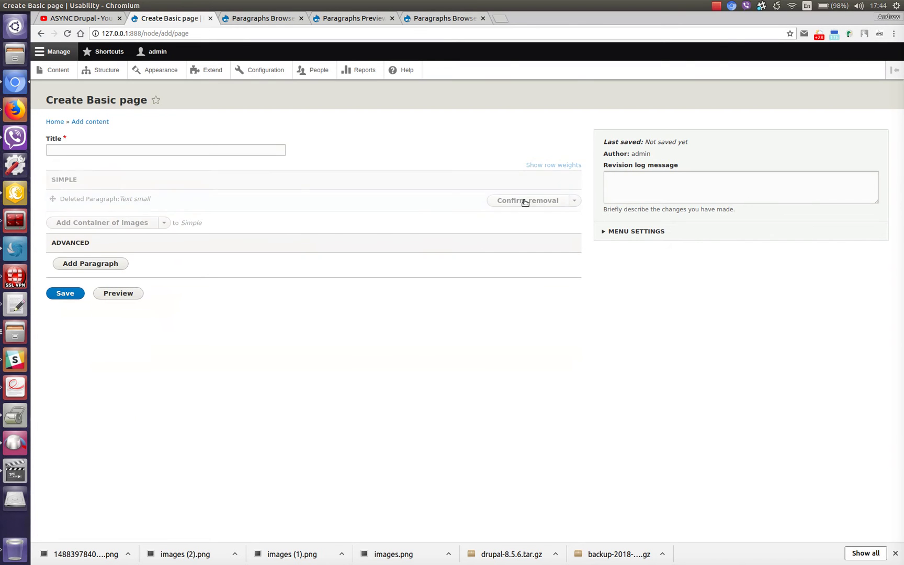
left_click(506, 202)
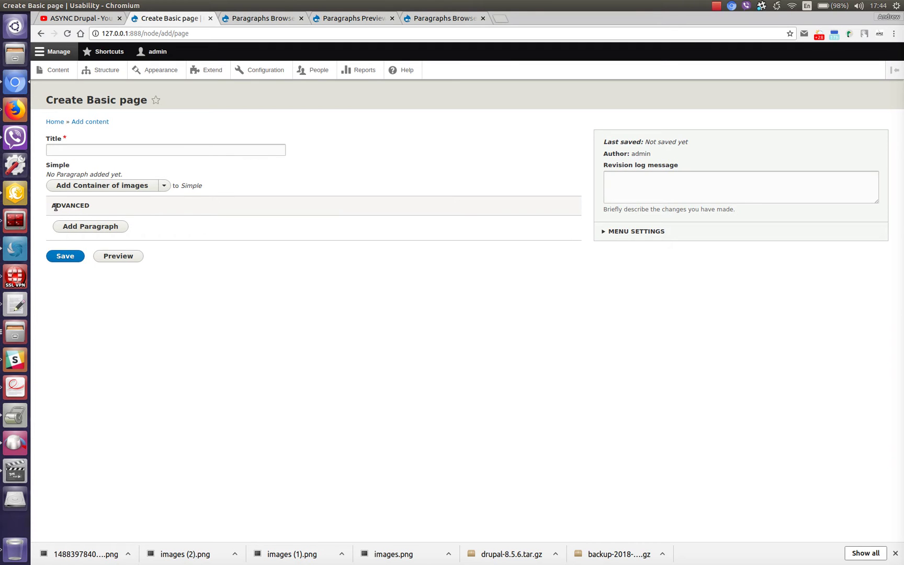
Open the Add Paragraph browser for the Advanced field and scroll through it
left_click(86, 228)
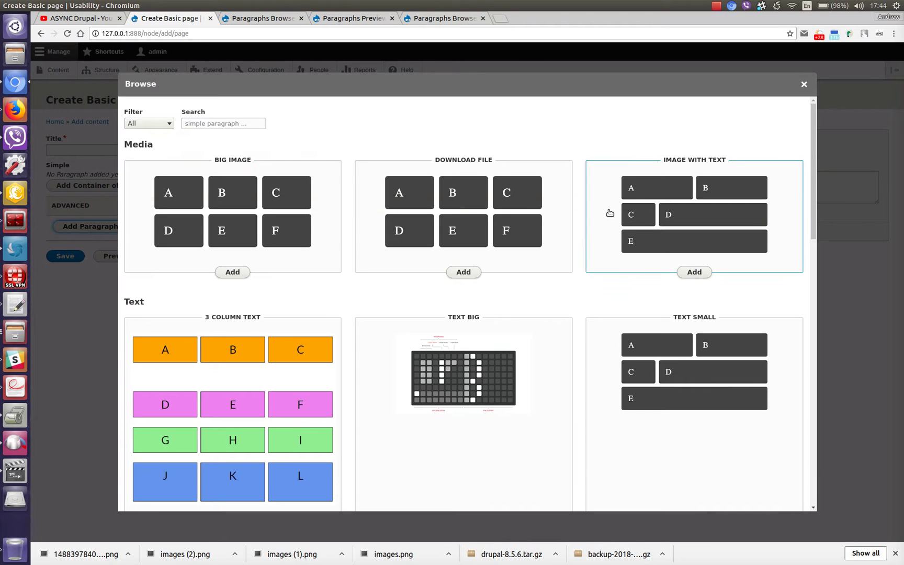
scroll(533, 252, "down", 5)
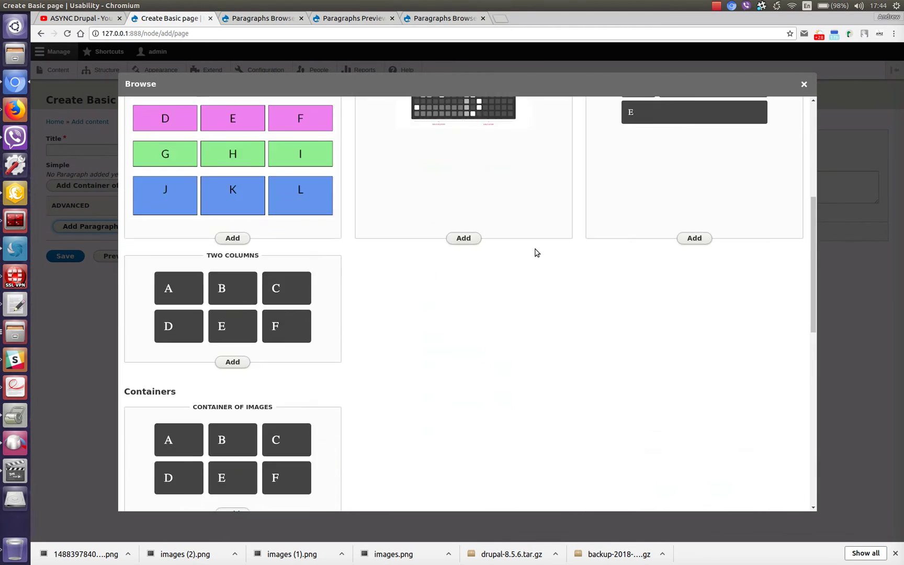
scroll(535, 252, "up", 5)
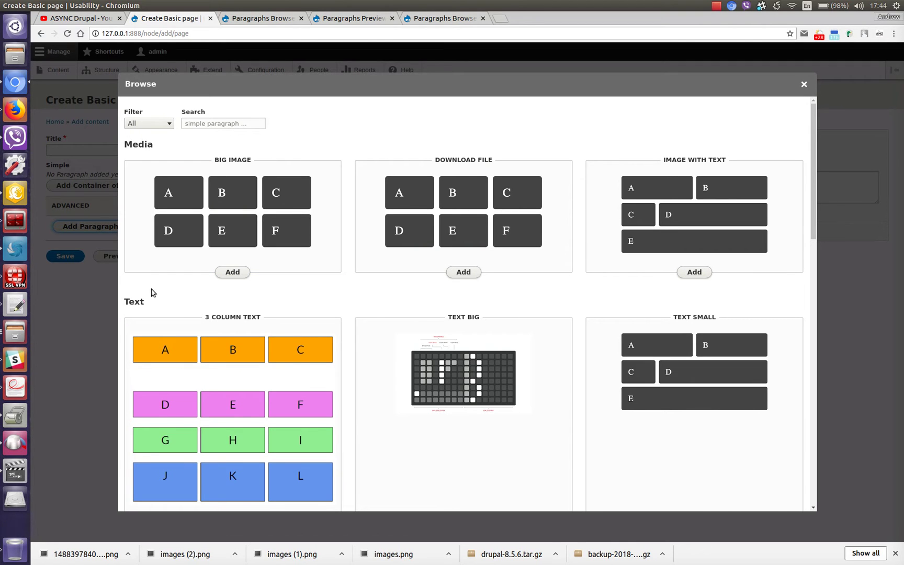
Filter the paragraph types by Media, then Containers, then return to All
left_click(145, 124)
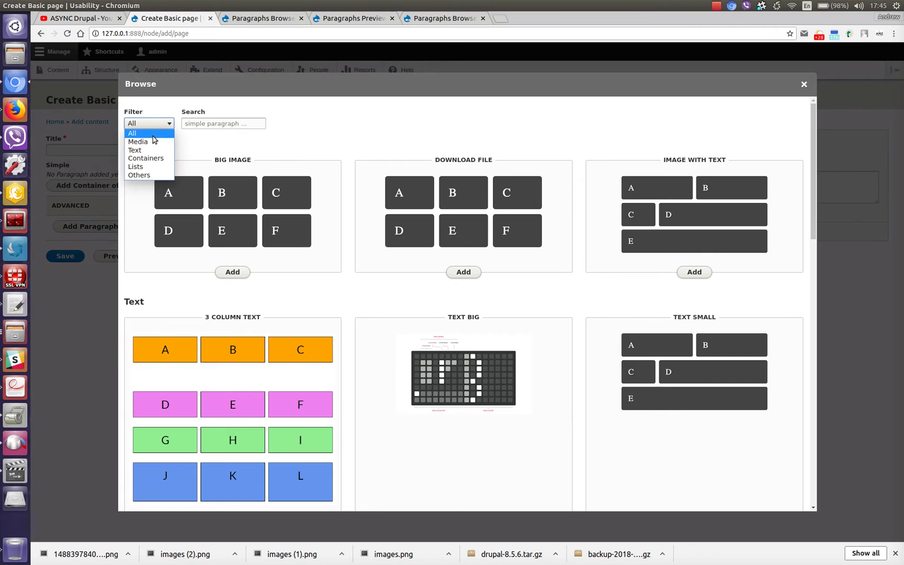
left_click(151, 137)
left_click(147, 126)
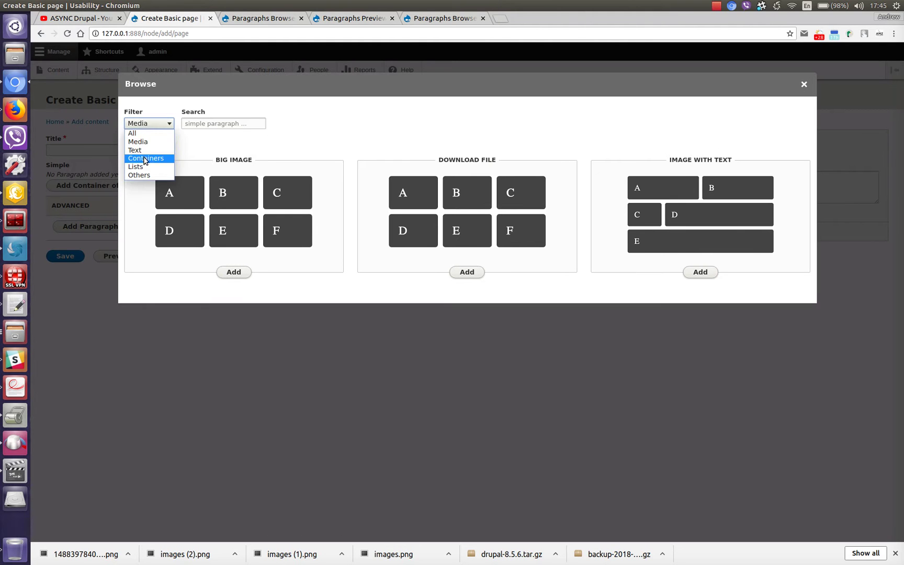
left_click(149, 161)
left_click(204, 124)
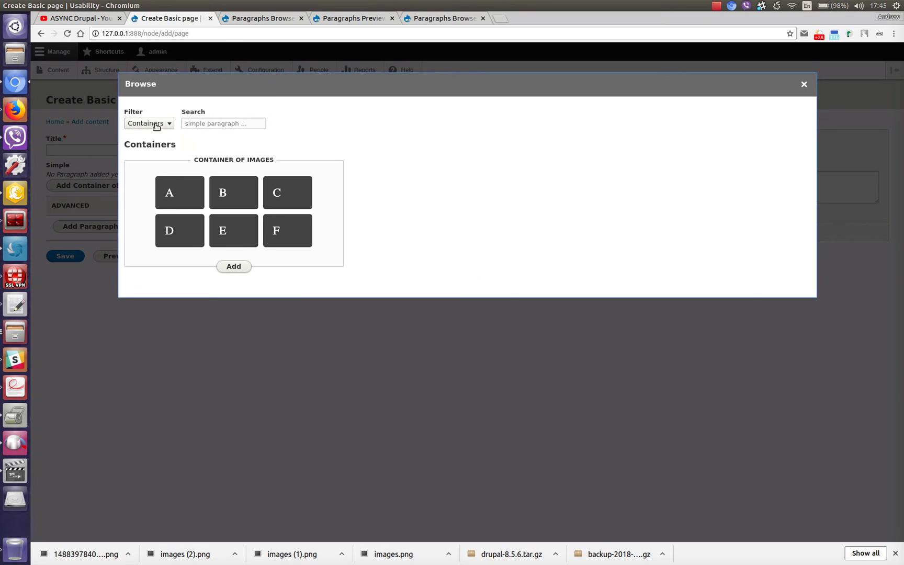
left_click(158, 124)
left_click(159, 135)
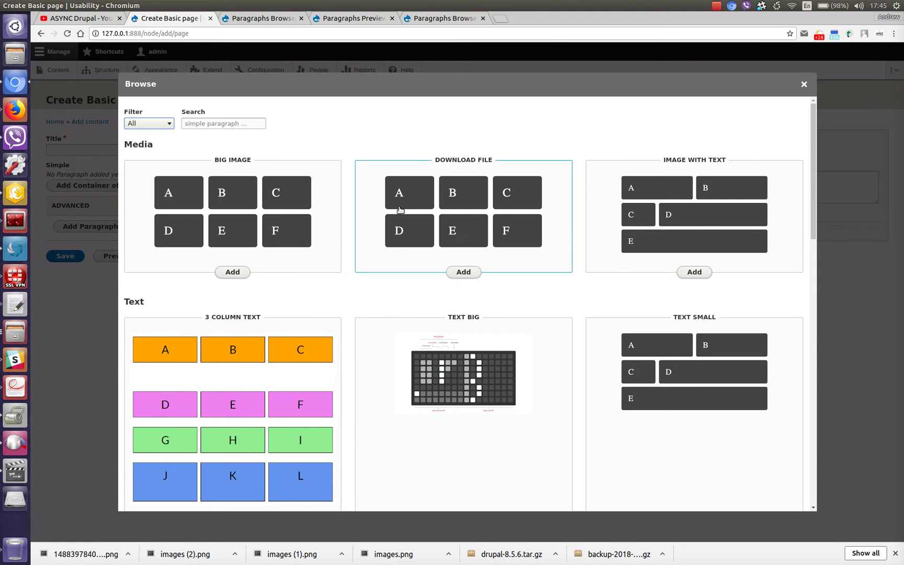
scroll(401, 222, "down", 3)
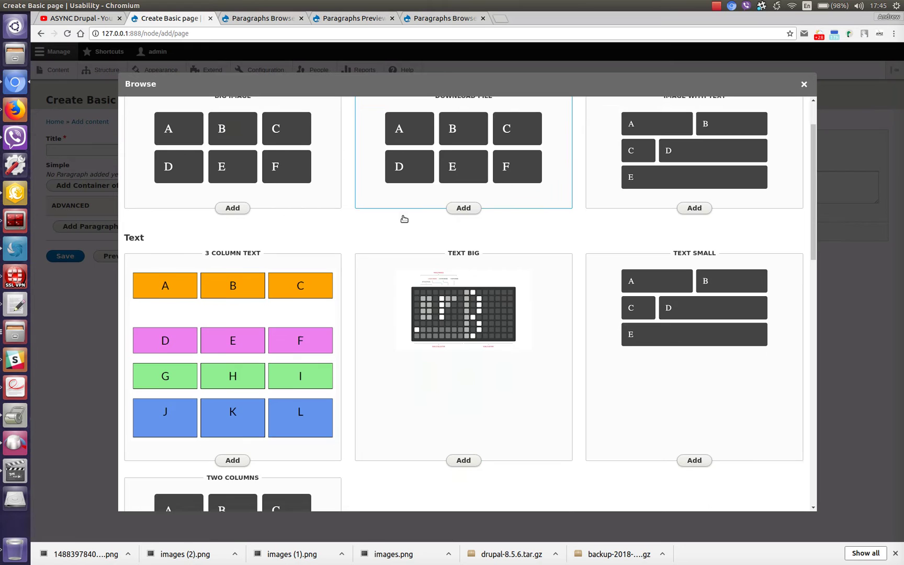
scroll(403, 219, "down", 1)
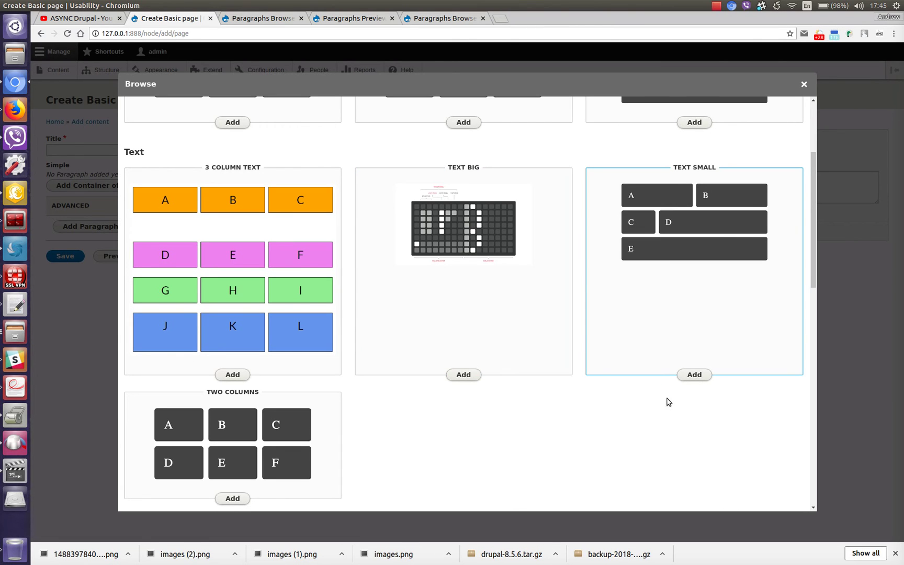
Add a Text small paragraph with date 11/31/2017 and text 'fgfgfg', then preview it
left_click(708, 375)
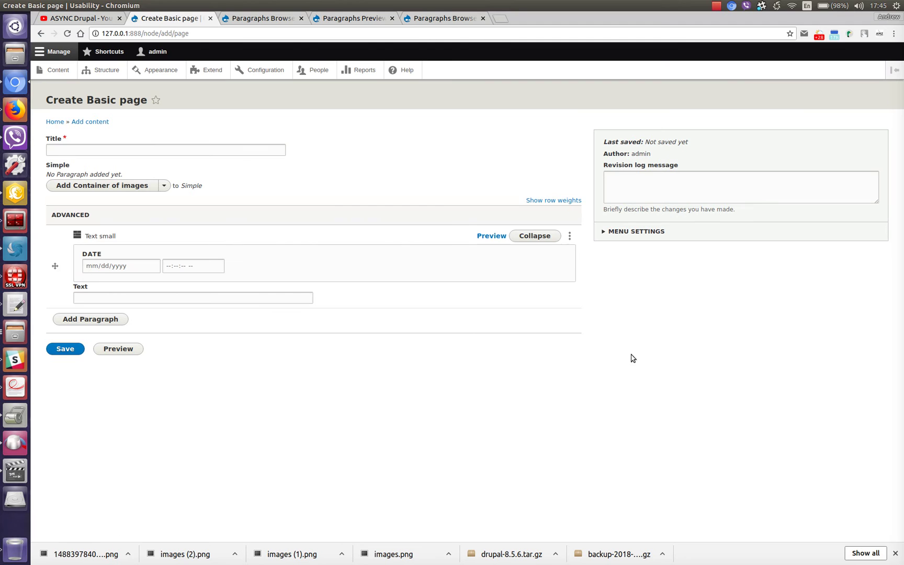
left_click(91, 267)
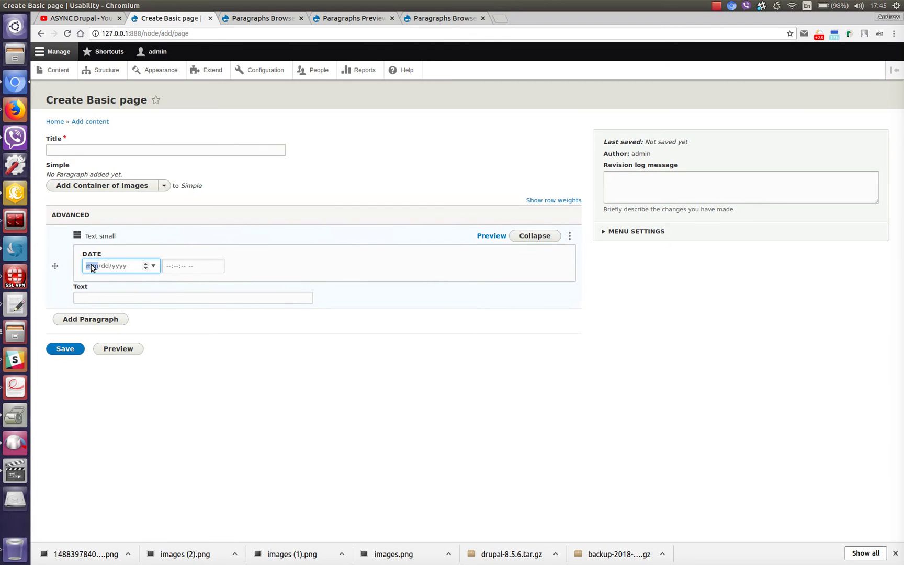
type("11")
left_click(93, 297)
type("fgfgfg")
left_click(101, 265)
left_click(146, 268)
left_click(119, 266)
left_click(146, 268)
left_click(490, 236)
Review the Paragraphs Browser project page on Drupal.org
left_click(260, 18)
mouse_move(308, 58)
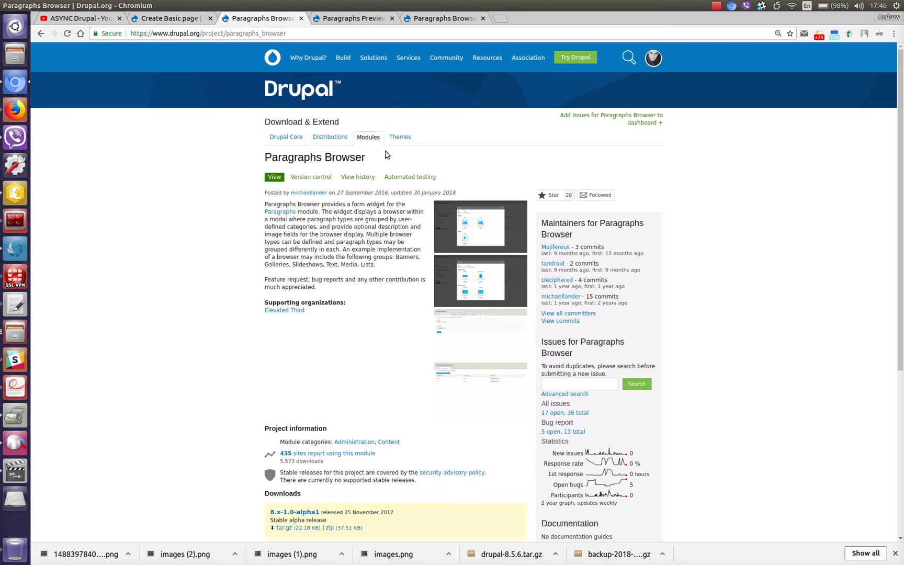
scroll(386, 154, "down", 3)
scroll(386, 155, "up", 3)
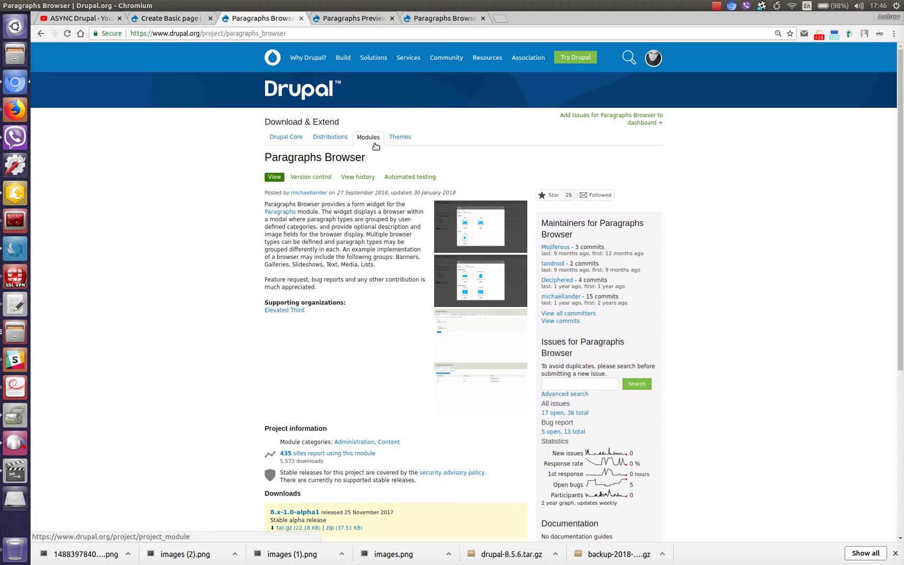
scroll(375, 146, "down", 3)
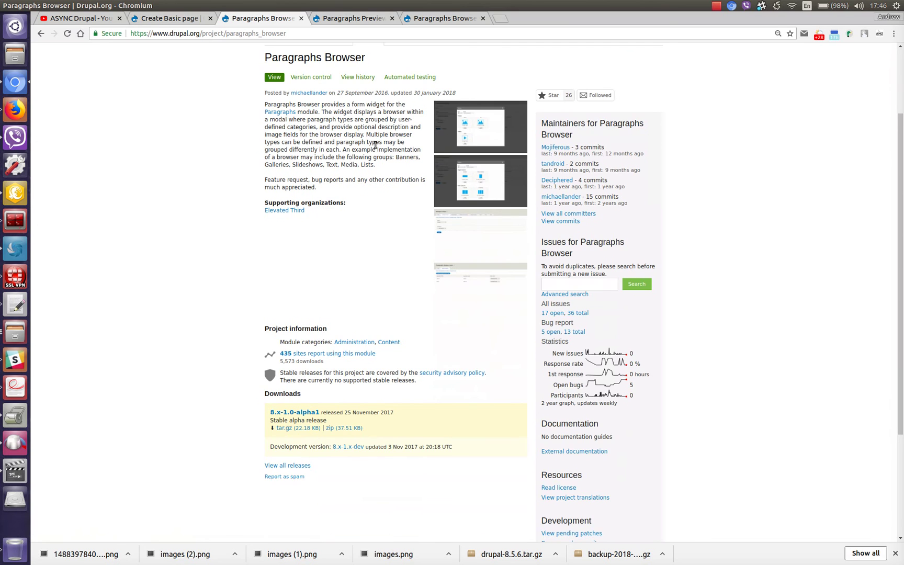
scroll(375, 146, "up", 3)
Review the Paragraphs Previewer project page, with recommended release 8.x-1.2
left_click(357, 20)
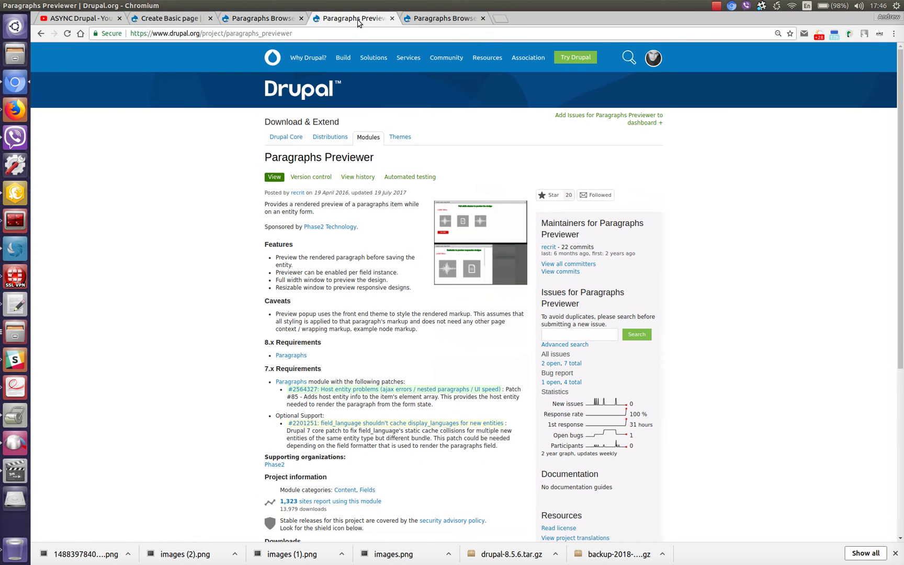
mouse_move(374, 57)
scroll(152, 208, "down", 4)
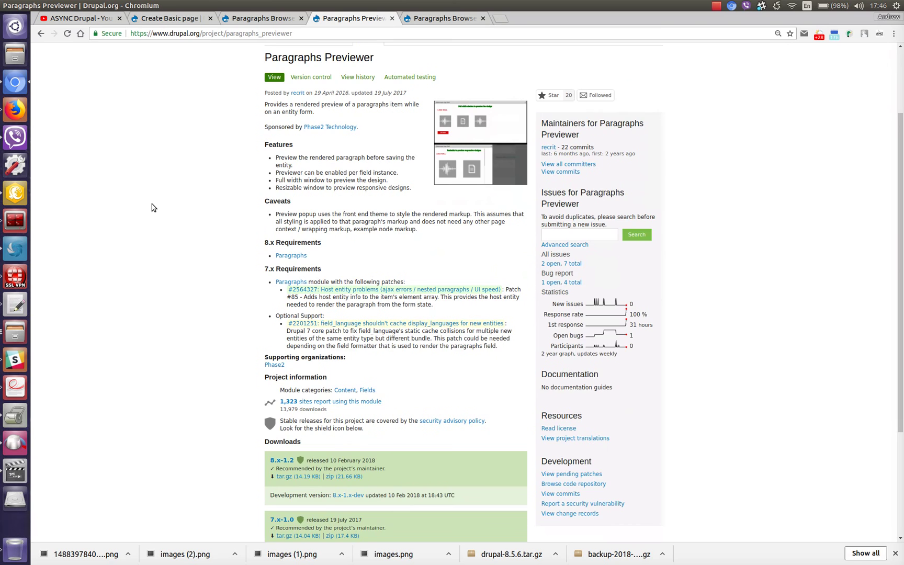
scroll(152, 208, "up", 4)
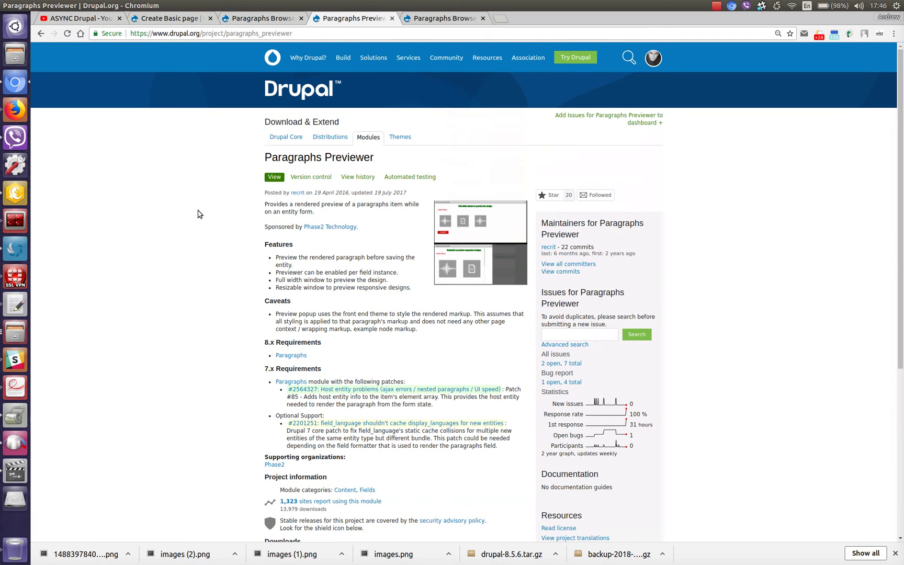
View the Paragraphs Browser+Previewer project page describing the combined widget
left_click(152, 19)
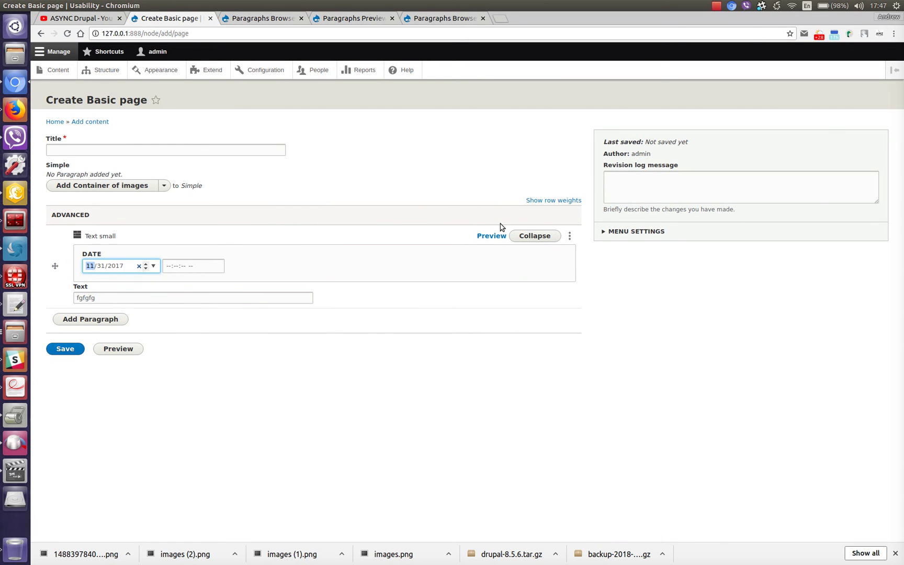
left_click(440, 19)
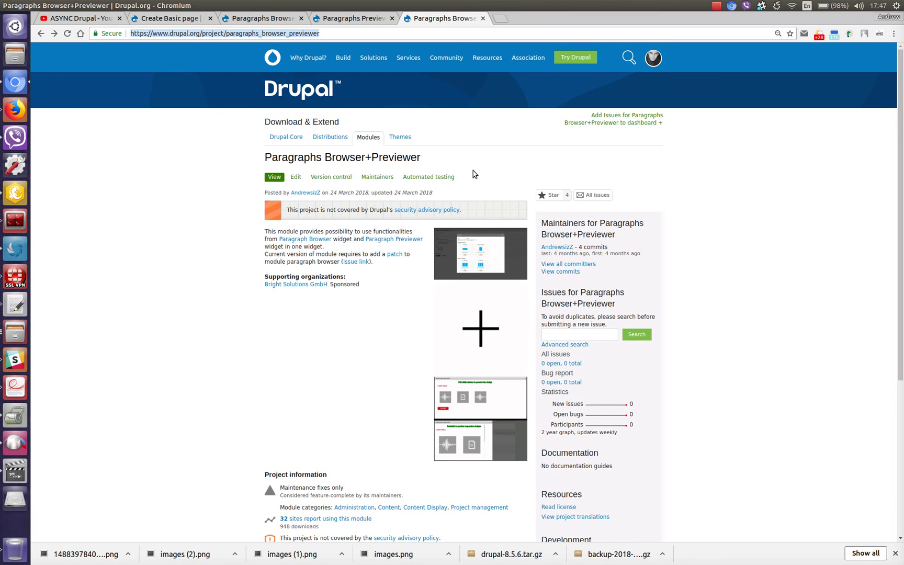
scroll(474, 174, "down", 3)
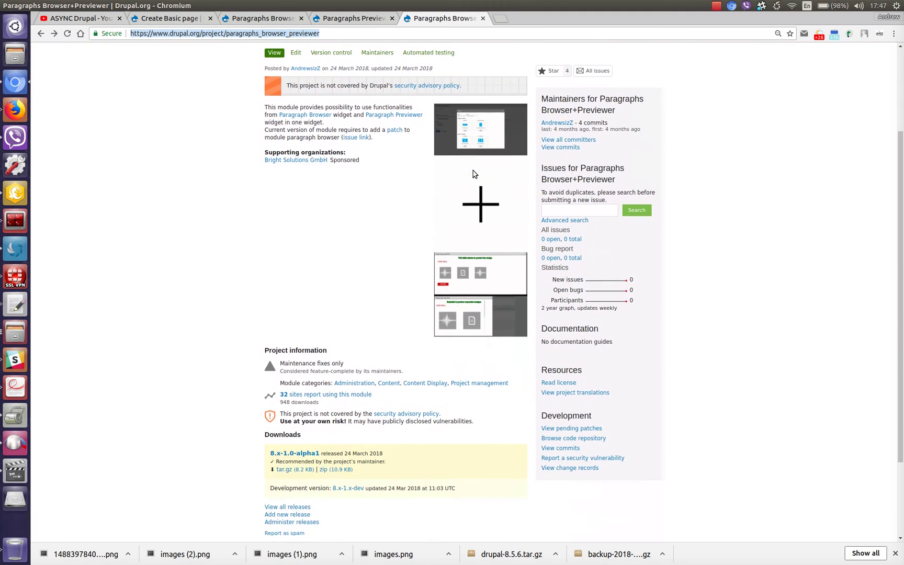
scroll(475, 175, "up", 3)
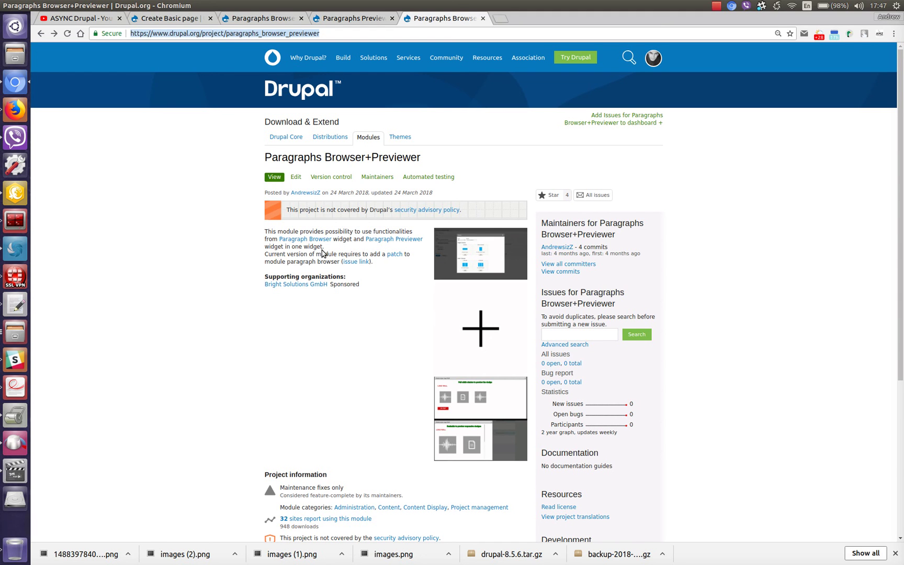
Go to the Basic page content type's Manage form display settings
left_click(163, 19)
left_click(106, 70)
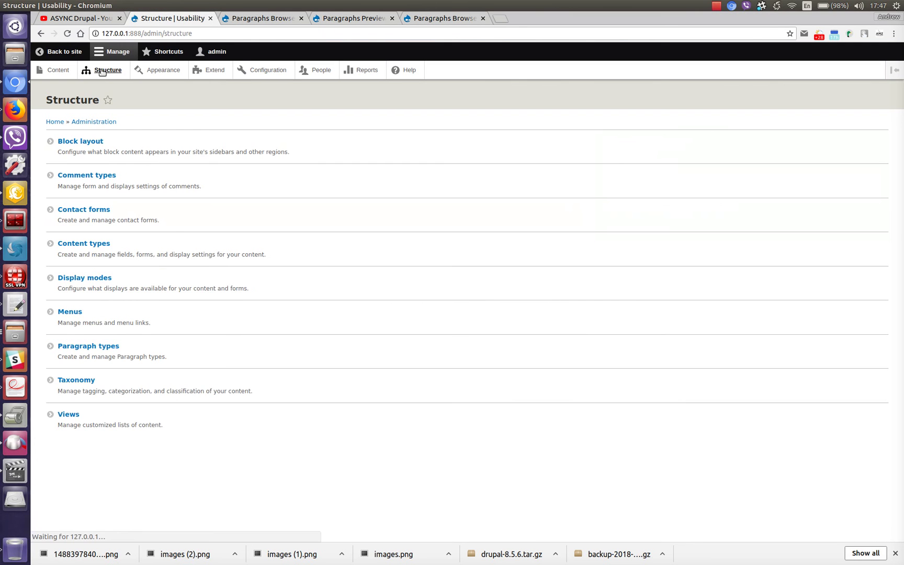
left_click(99, 245)
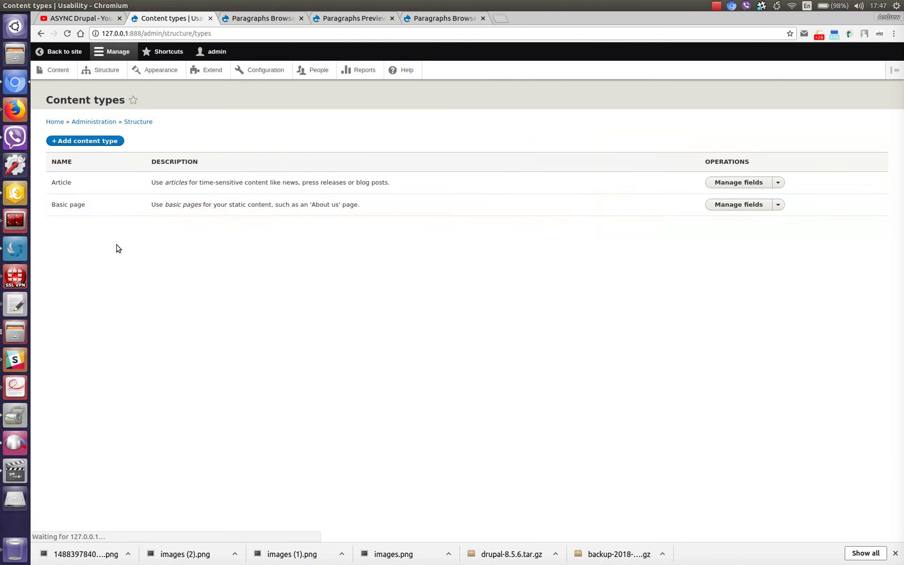
left_click(735, 205)
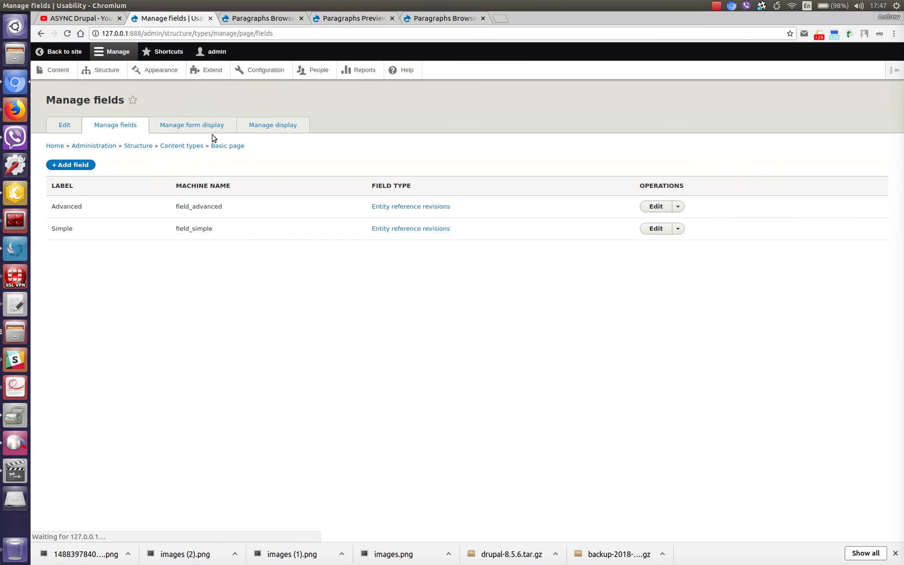
left_click(182, 126)
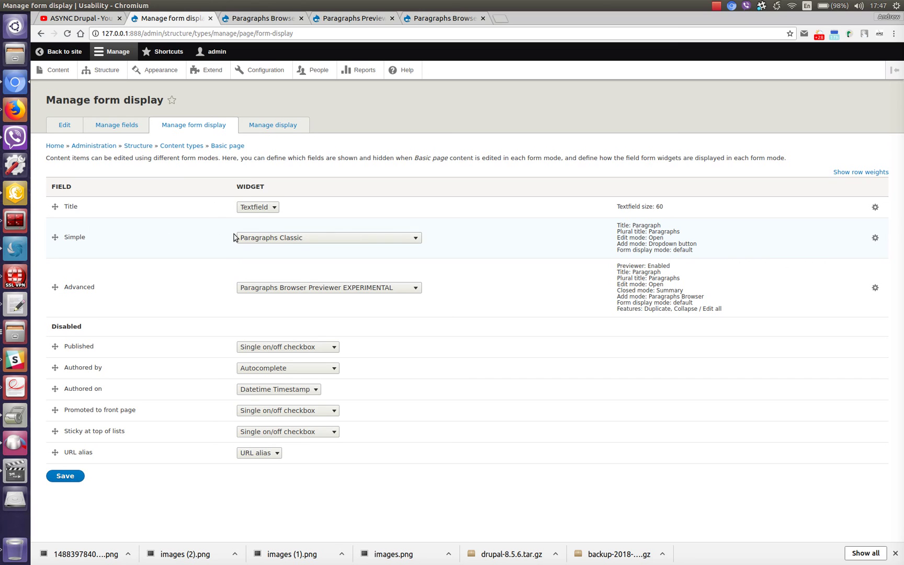
Keep Simple as Paragraphs Classic and inspect the Advanced Browser Previewer widget settings, then cancel
left_click(288, 238)
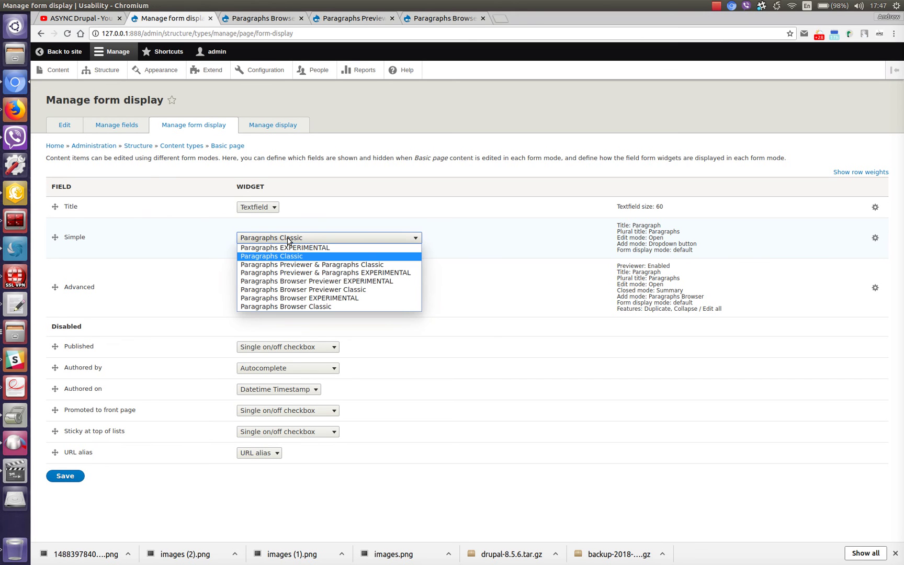
left_click(289, 239)
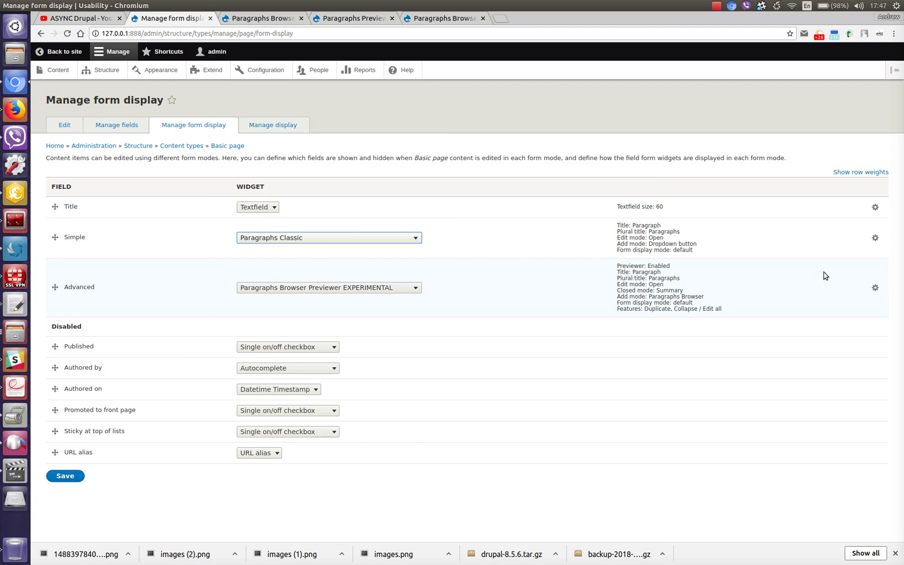
left_click(875, 291)
scroll(797, 288, "down", 5)
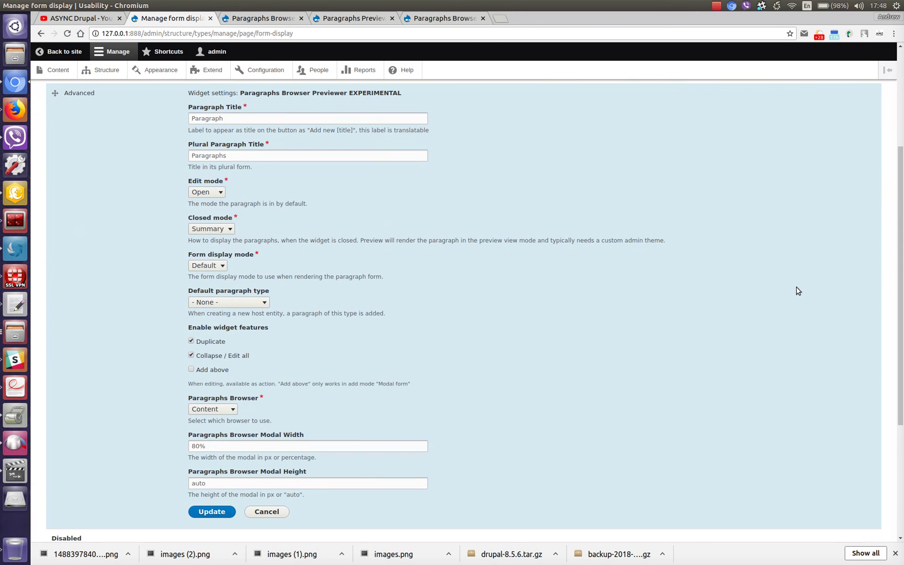
left_click(264, 514)
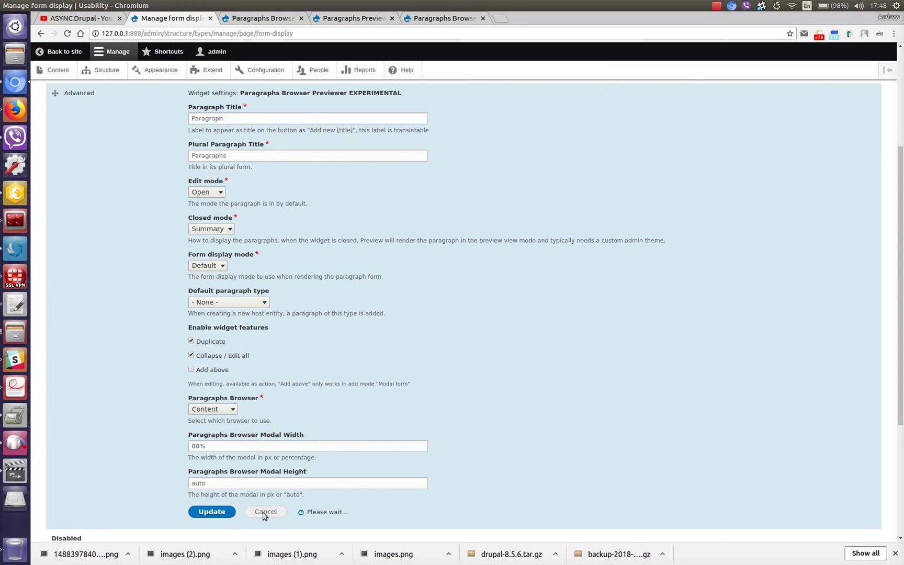